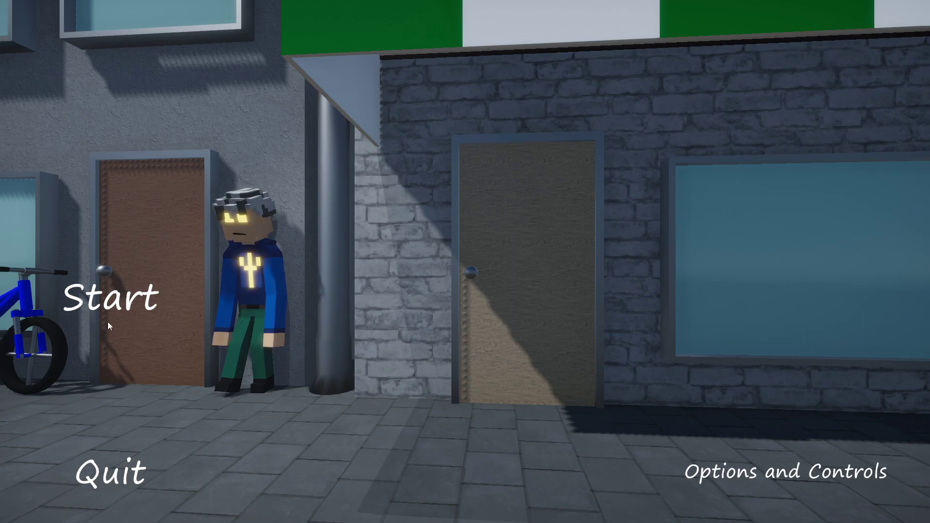
Start the game from the main menu and head toward the coned-off site
click(101, 306)
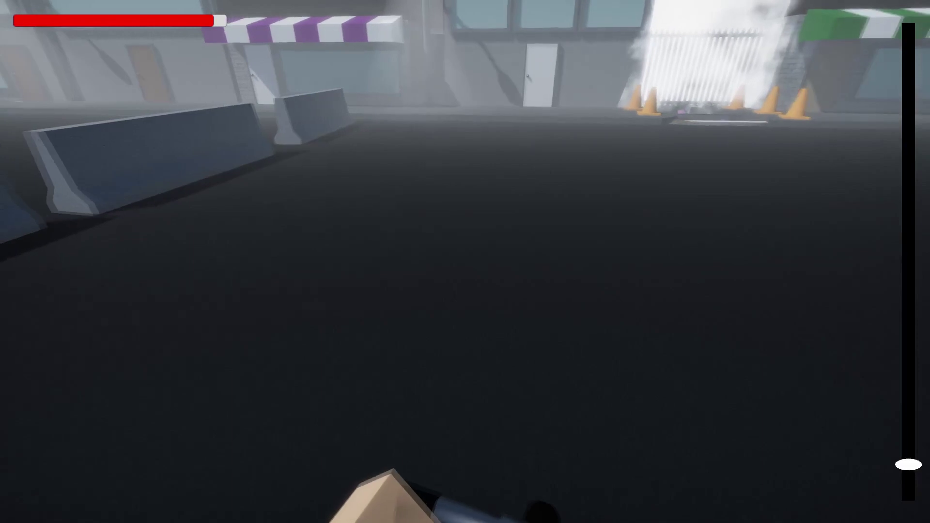
Pedal forward past the gate and along the sidewalk, avoiding the glass shards
key(w)
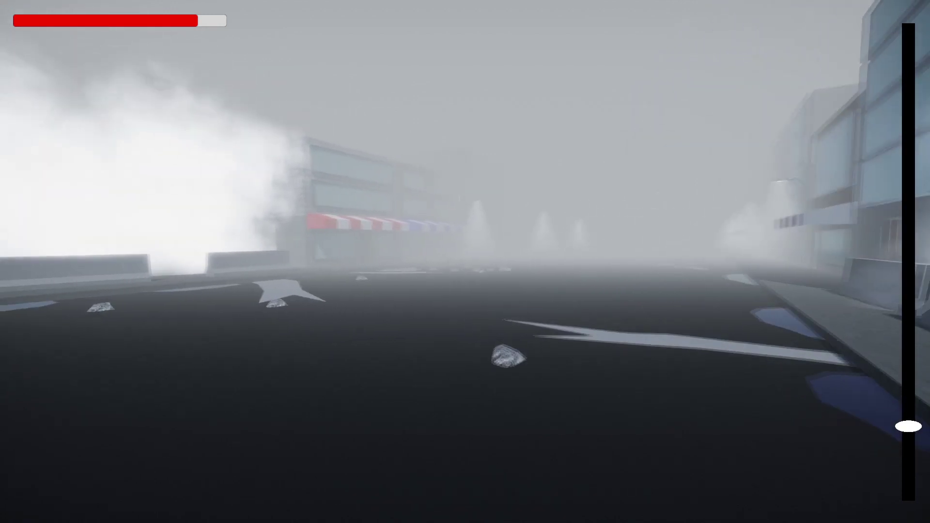
Weave past puddles toward the red-striped storefront and around a glass shard
key(w)
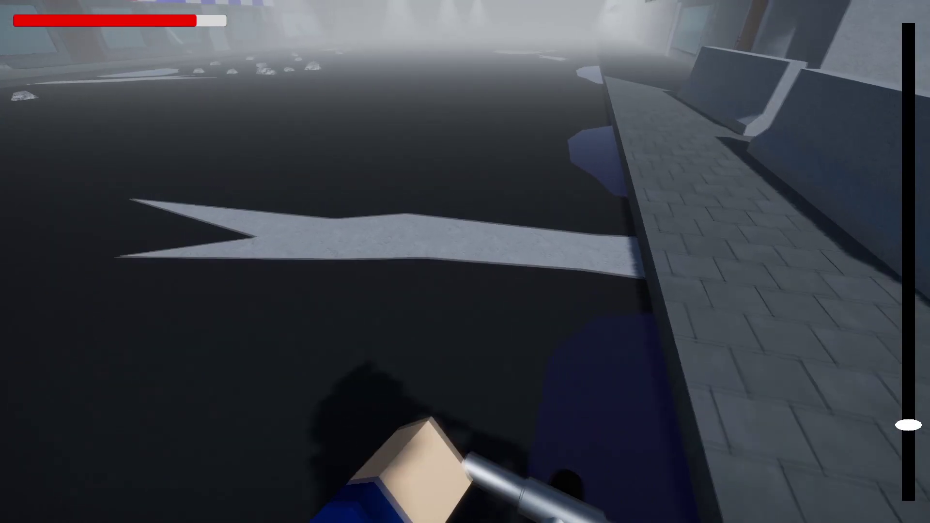
key(w)
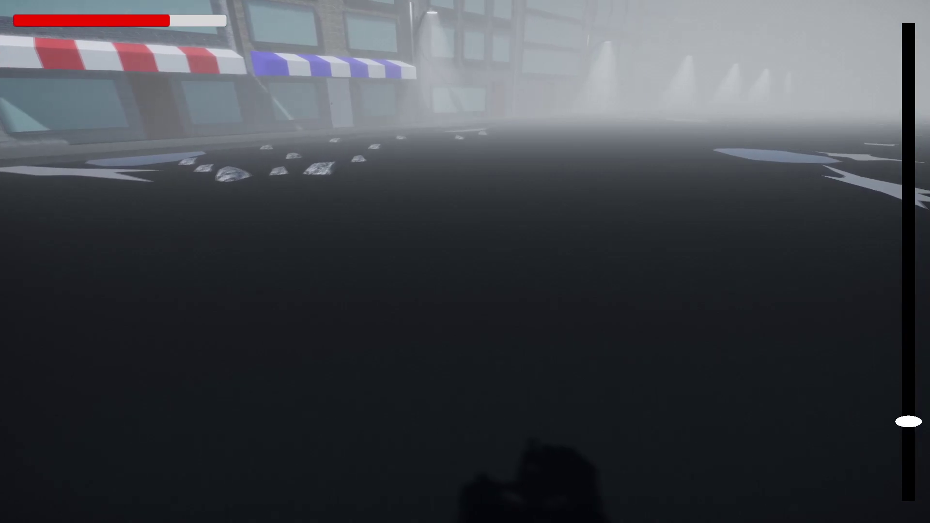
key(w)
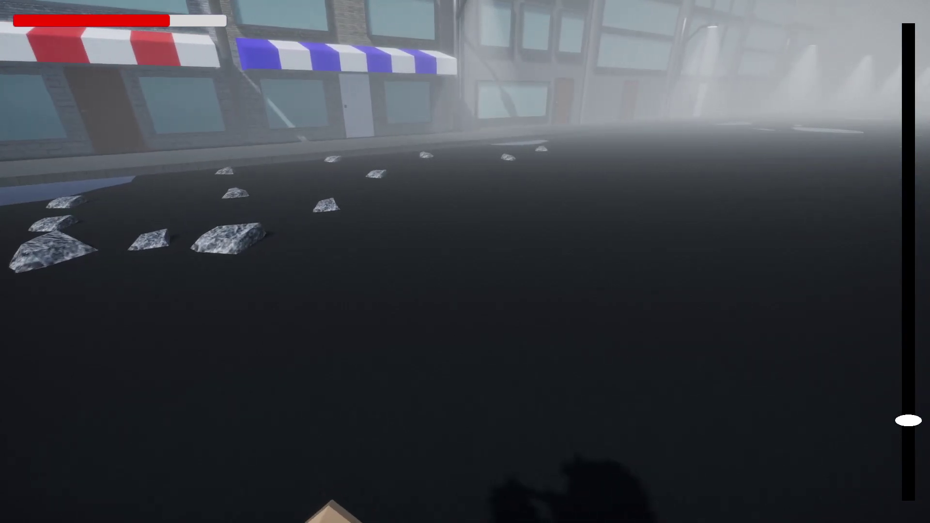
key(w)
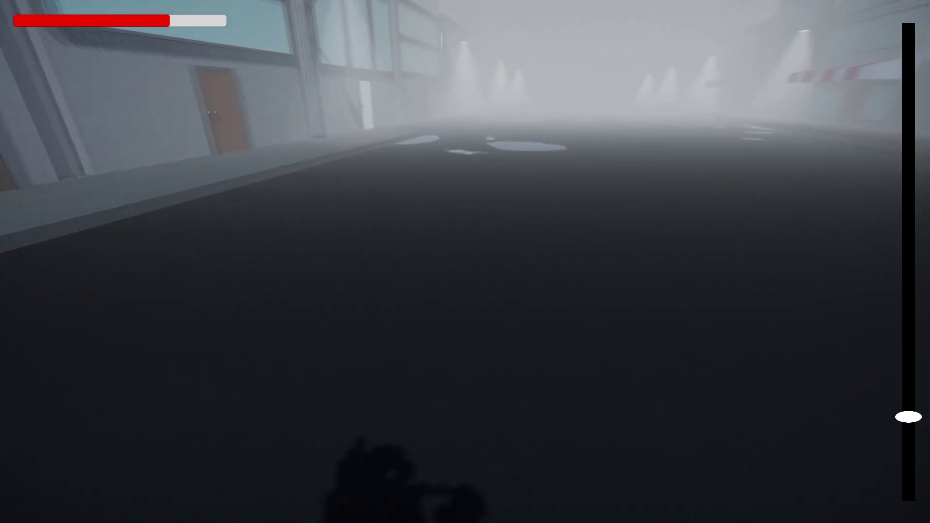
key(w)
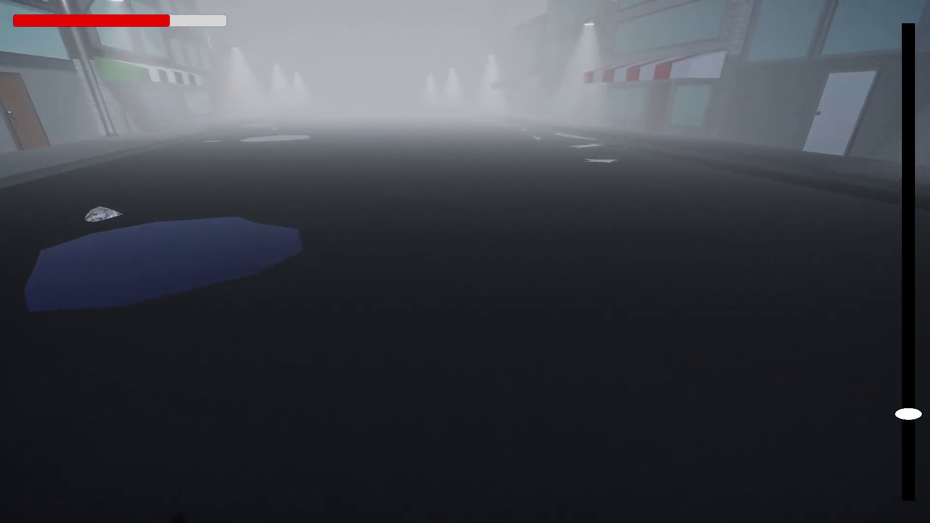
key(w)
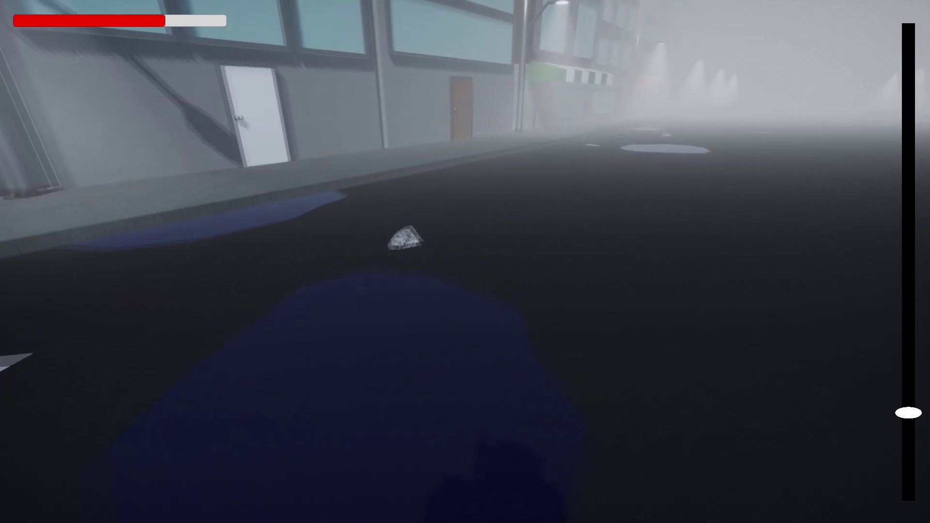
key(w)
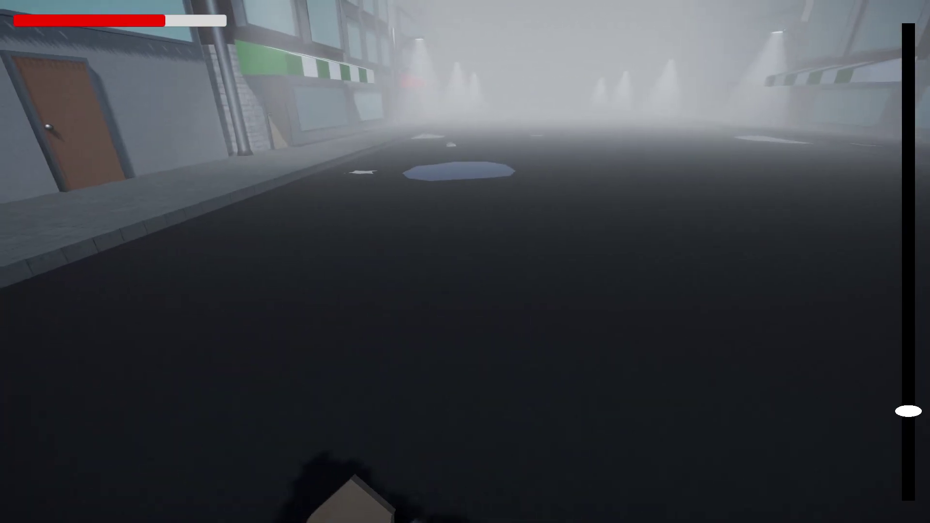
key(w)
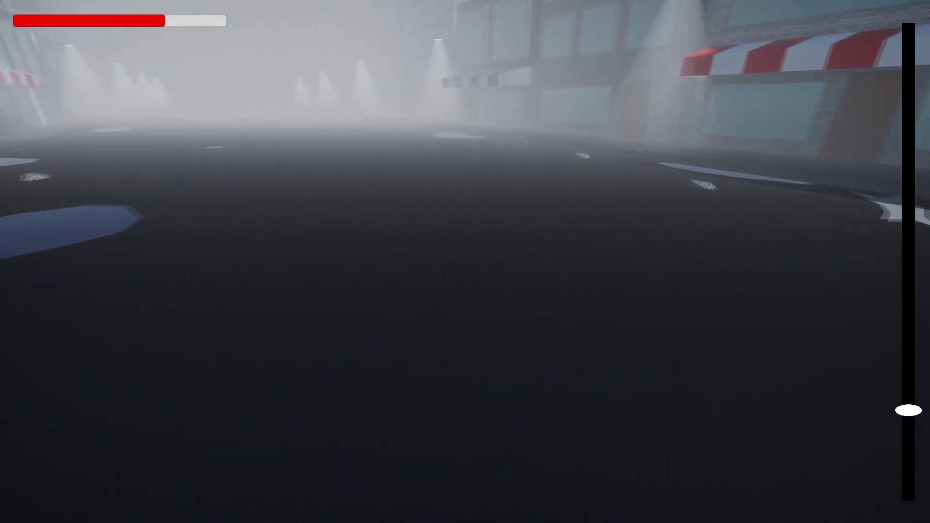
key(w)
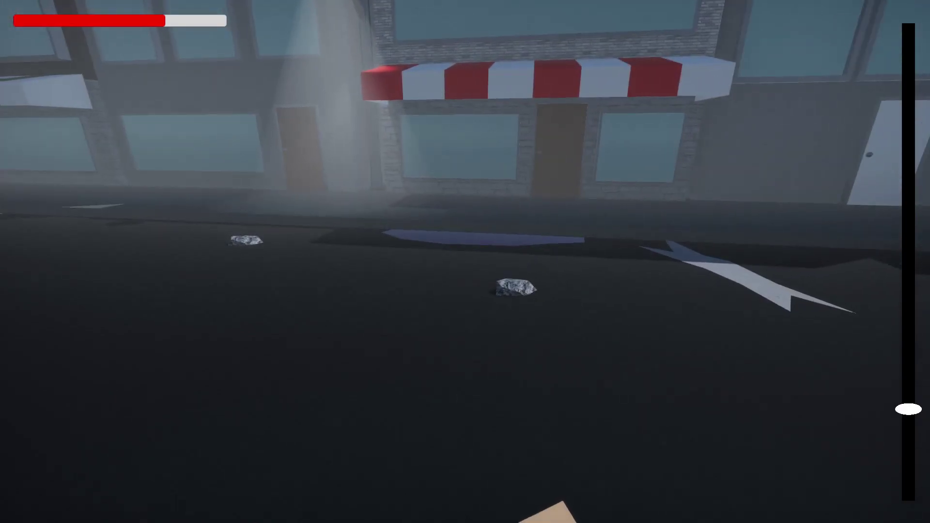
key(w)
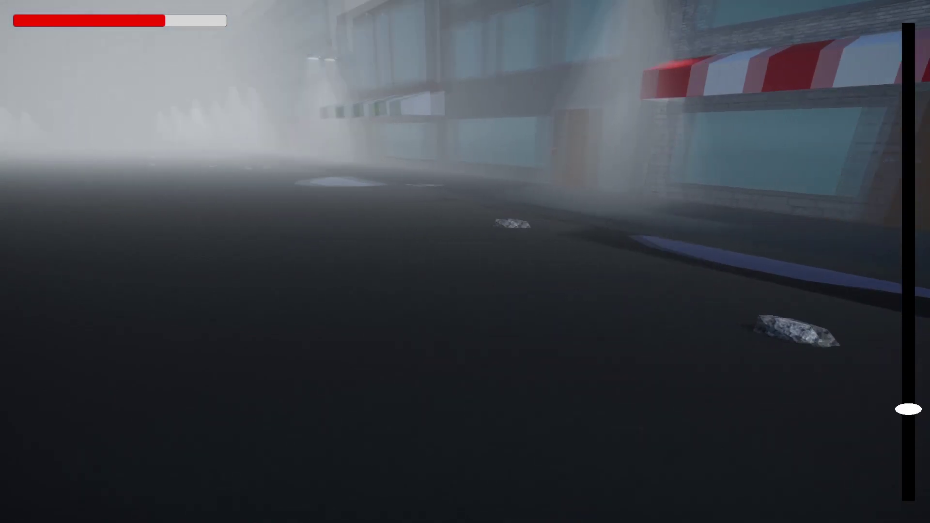
key(w)
key(w)
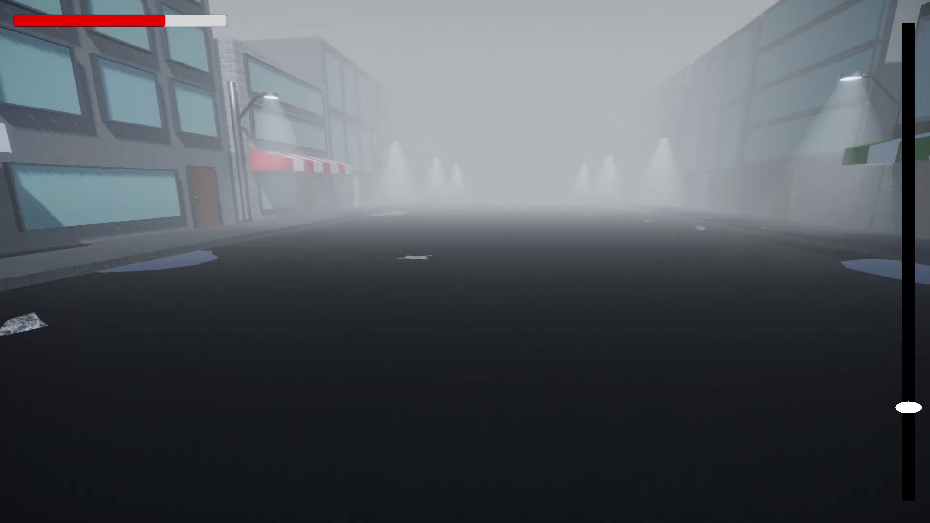
Veer past the star-shaped spike and ride on past the puddle and shards
key(w)
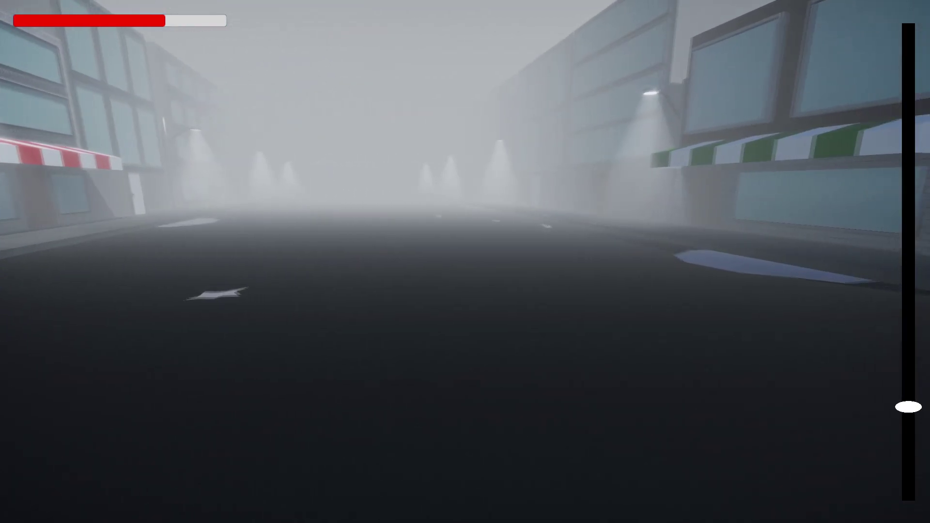
key(w)
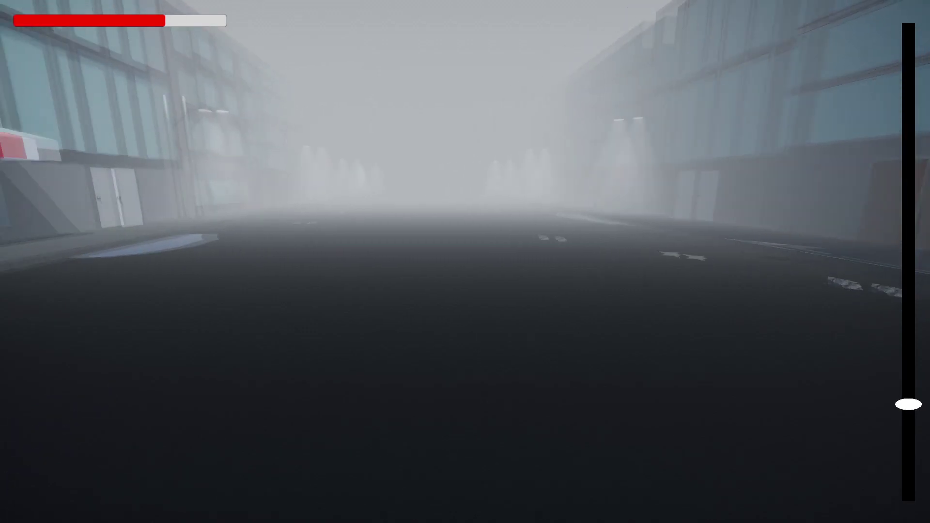
key(w)
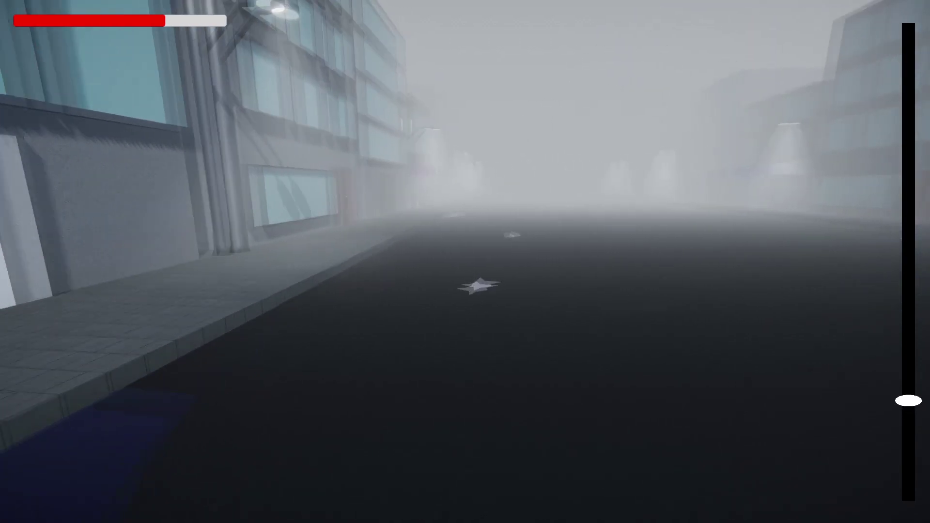
key(w)
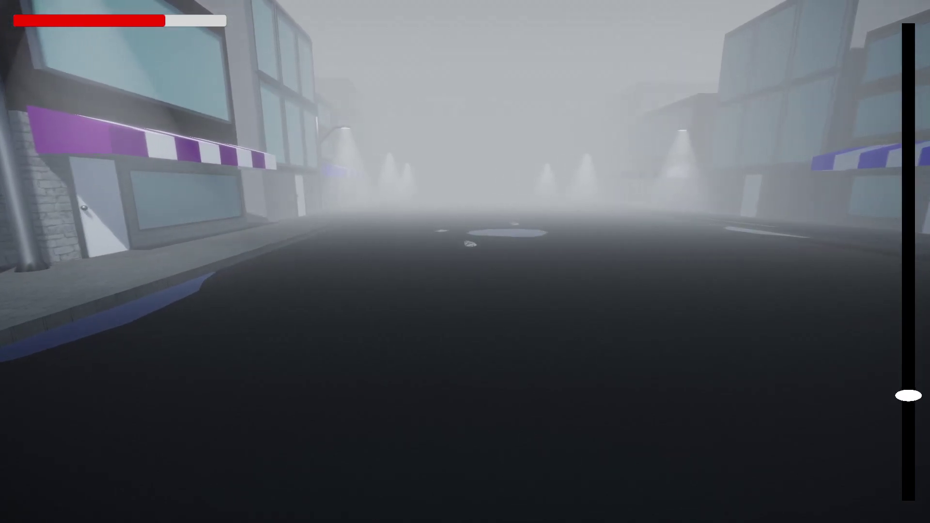
key(w)
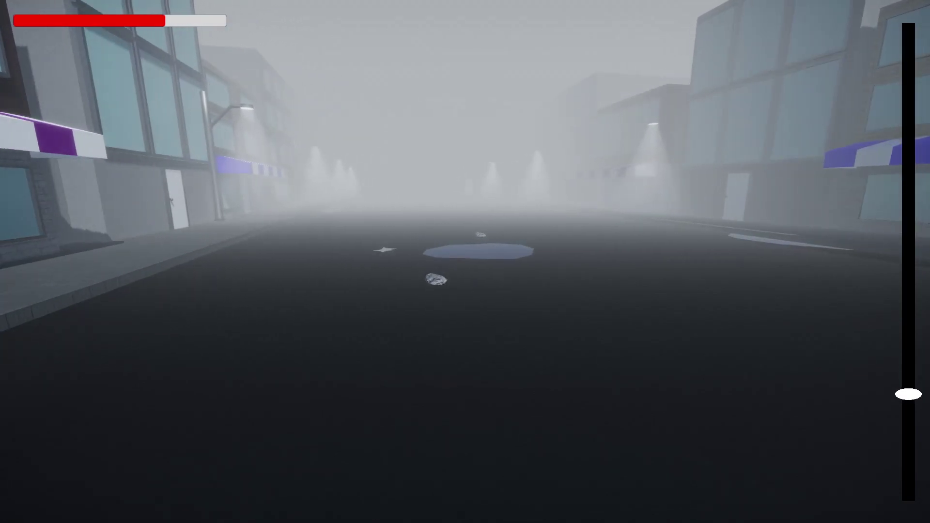
key(w)
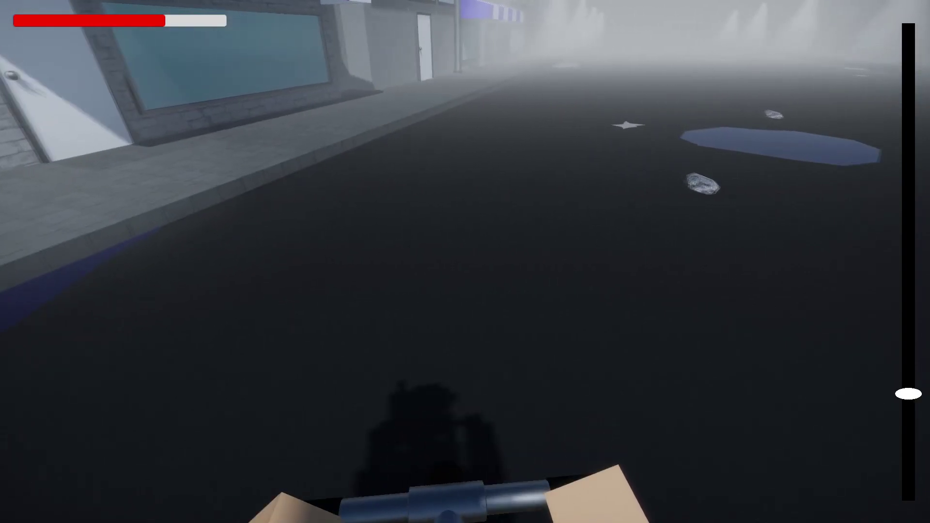
key(w)
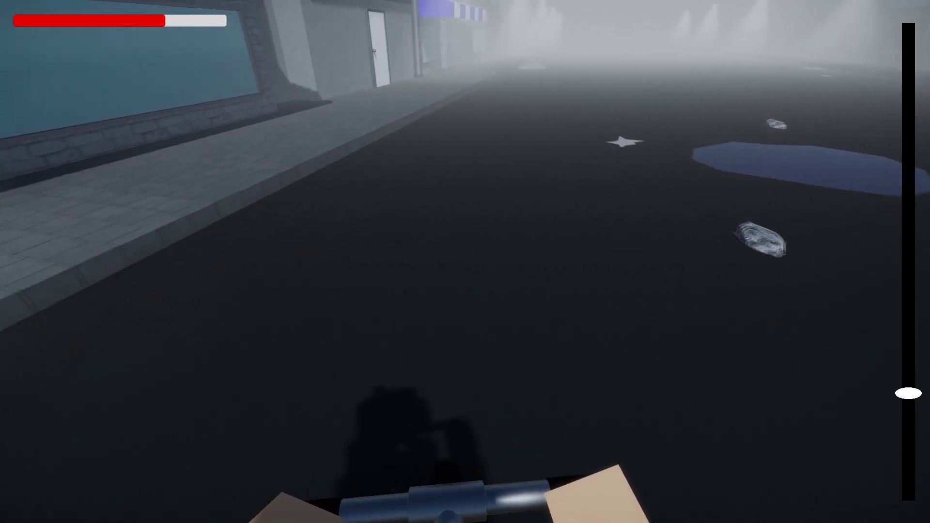
Steer along the sidewalk and away from the wall, then straighten down the street centre
key(a)
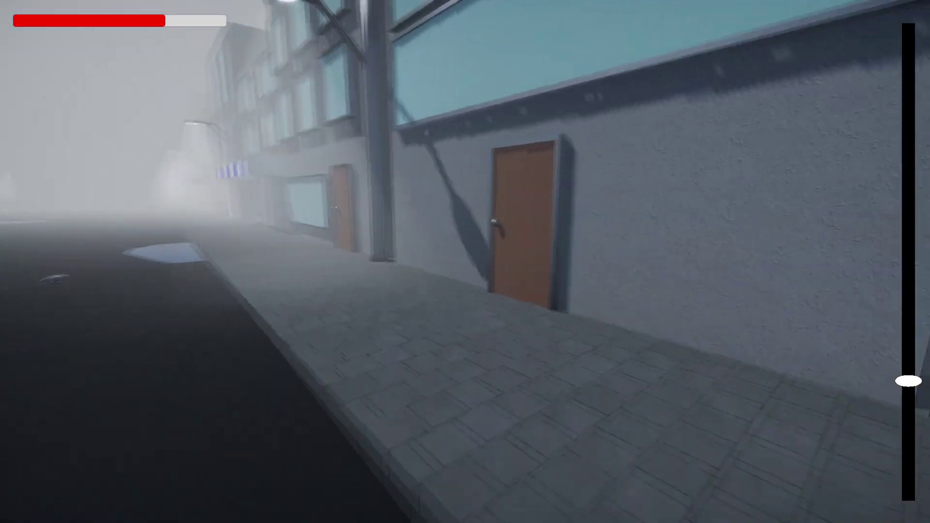
key(d)
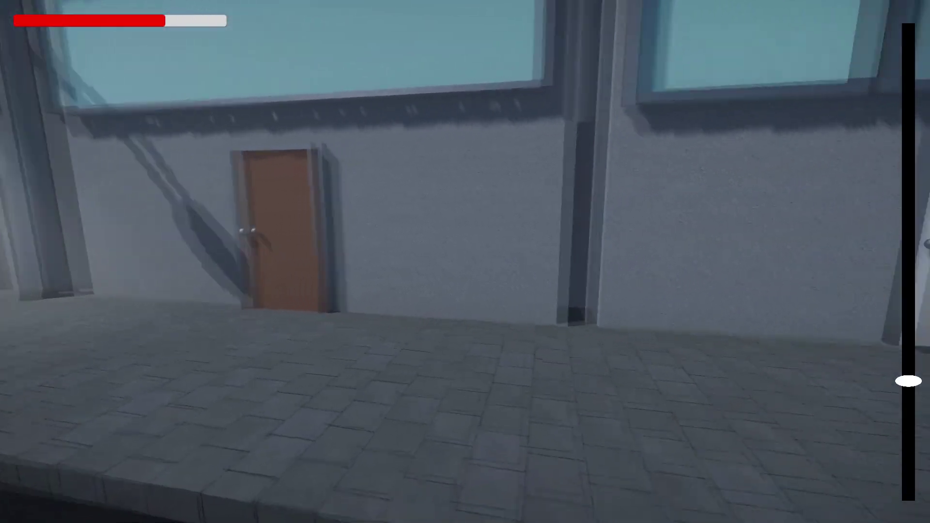
key(d)
key(d)
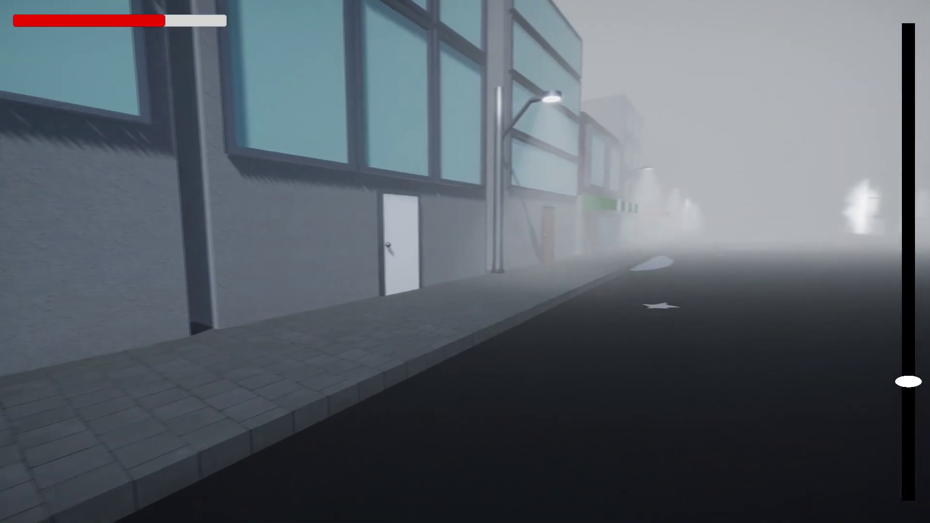
key(w)
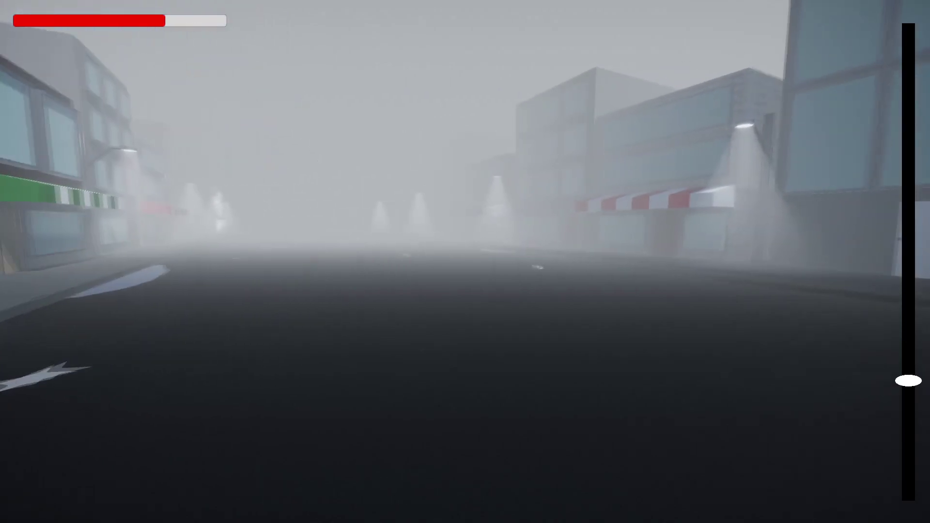
key(d)
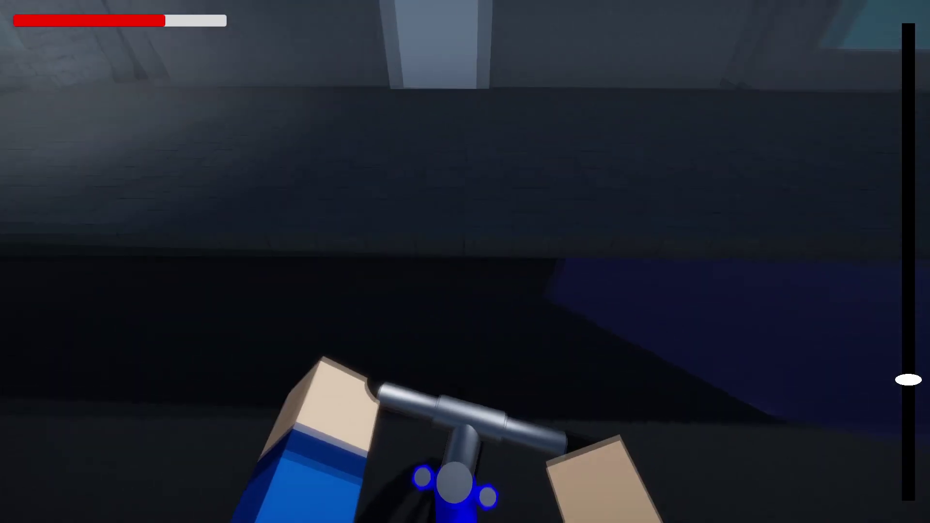
key(a)
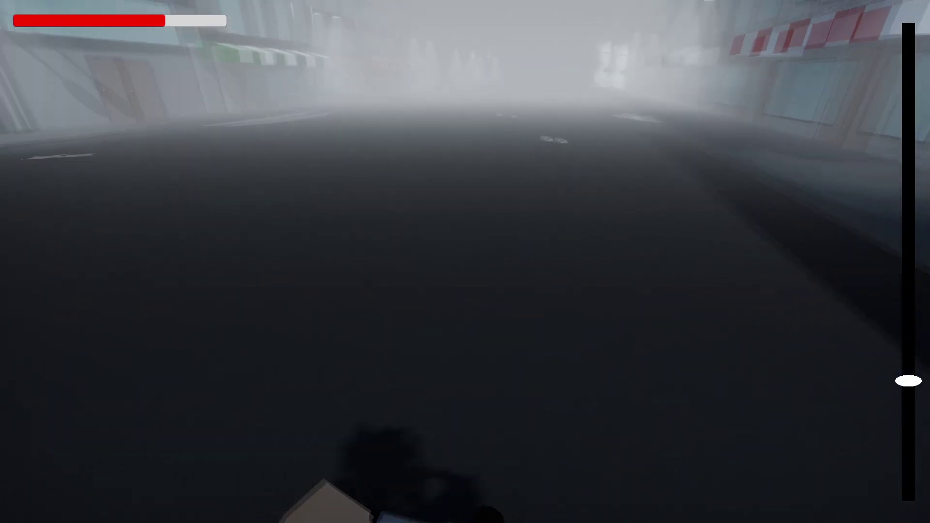
key(a)
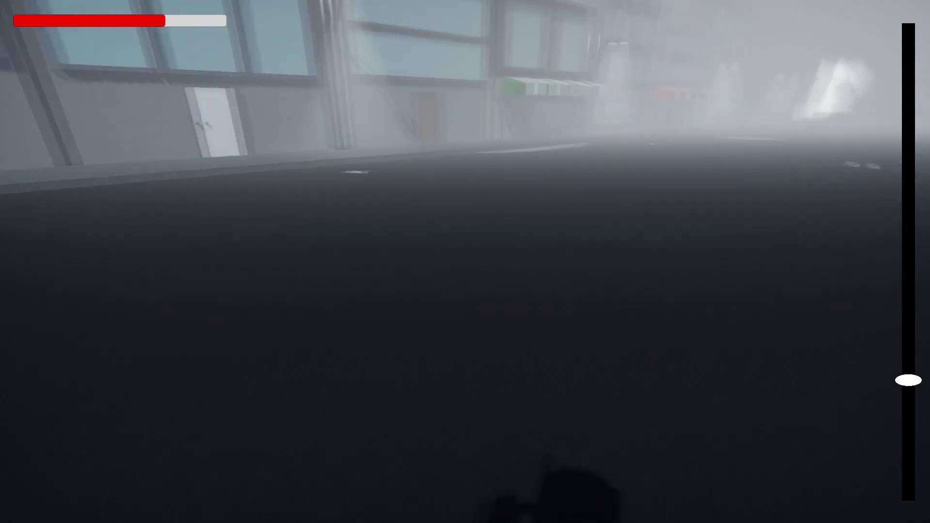
key(d)
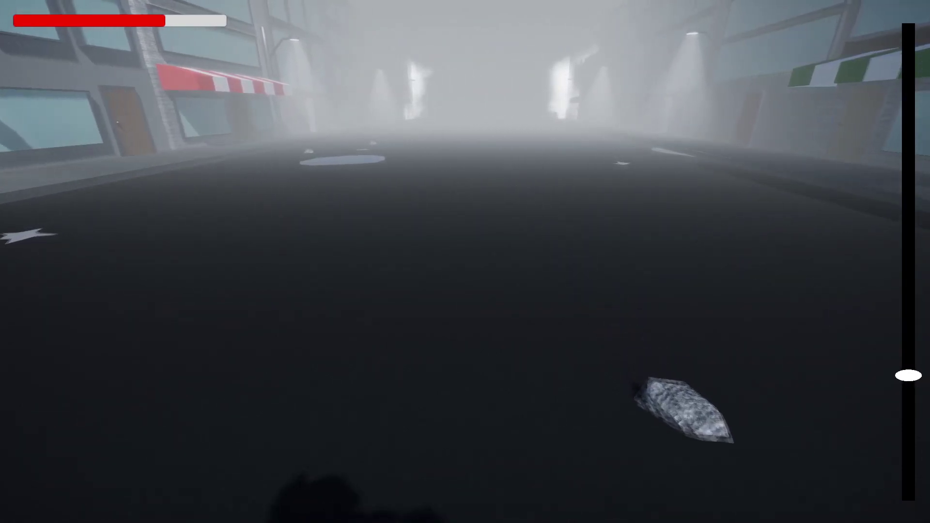
key(a)
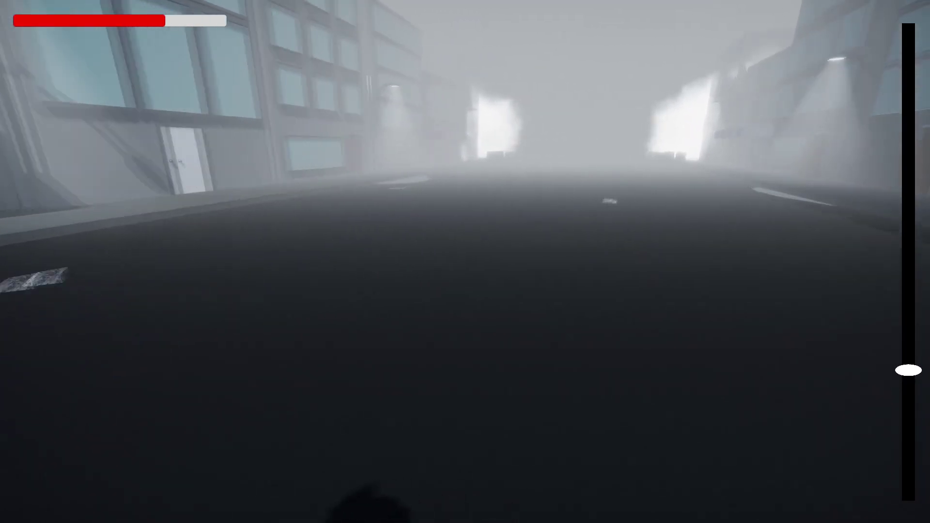
key(a)
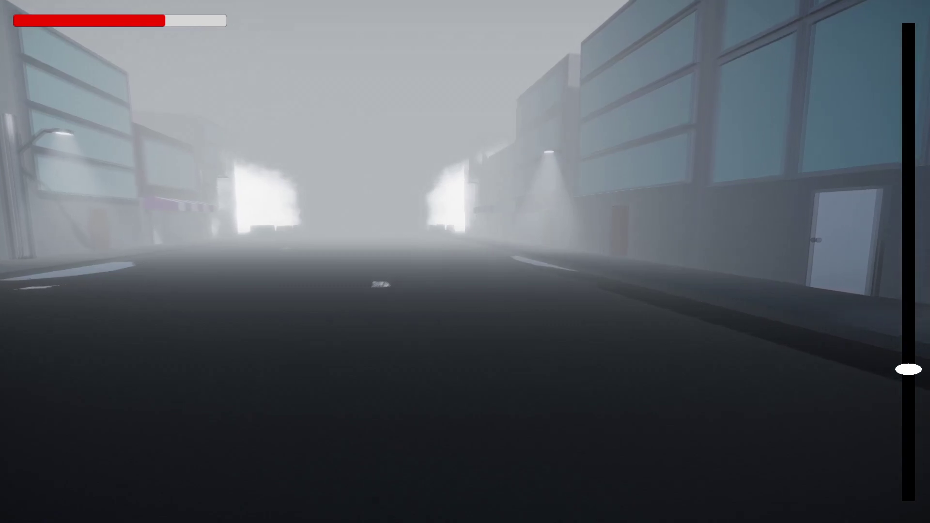
key(d)
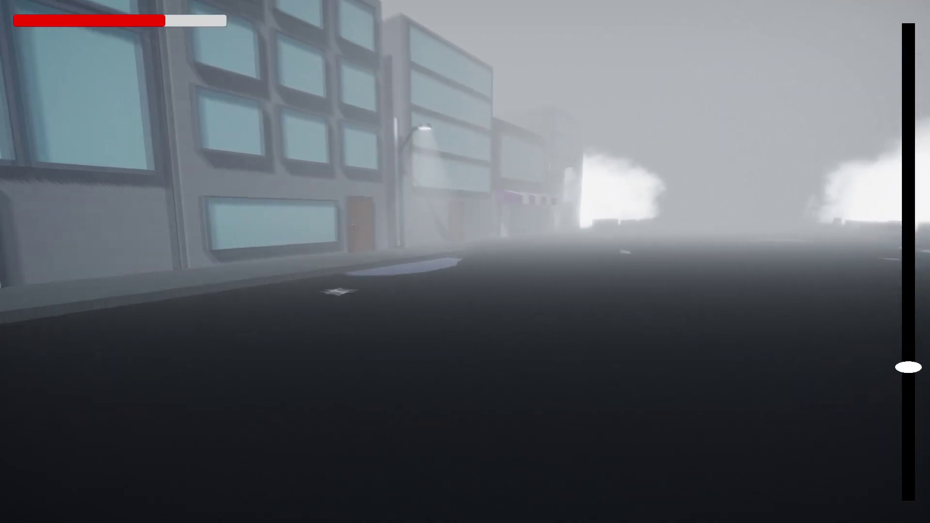
key(d)
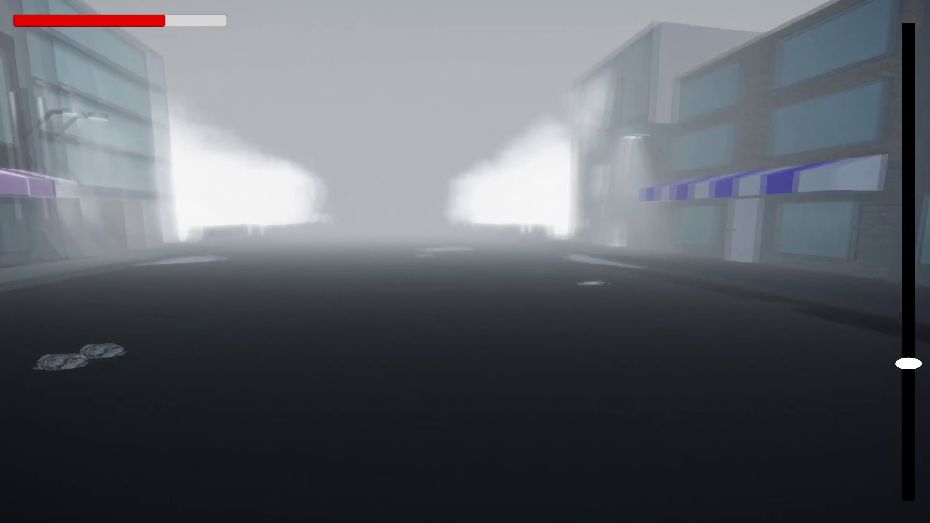
Ride past the puddle and the building with the door
key(d)
key(a)
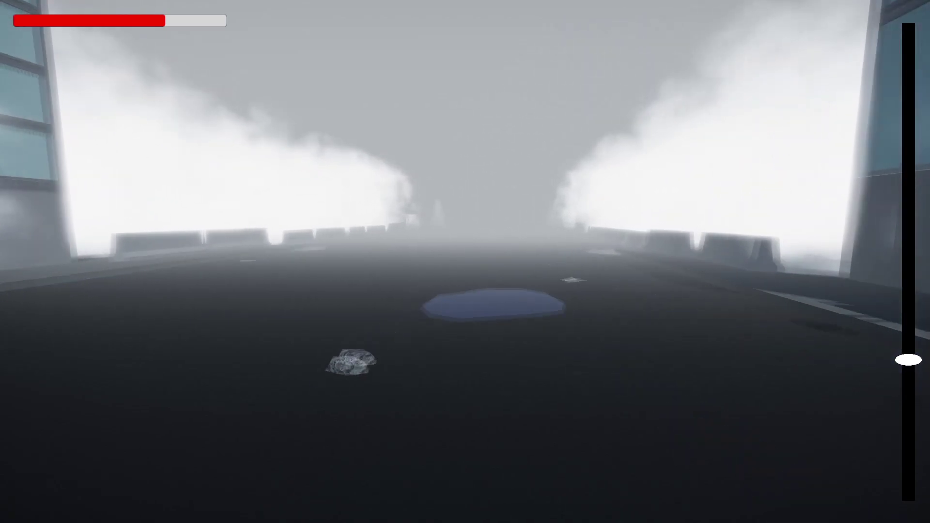
key(w)
key(d)
key(d)
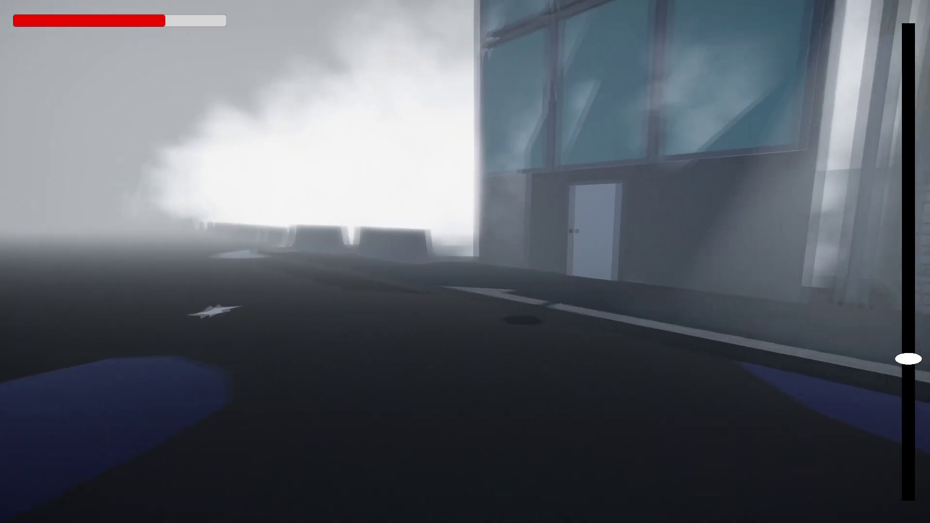
key(w)
key(w)
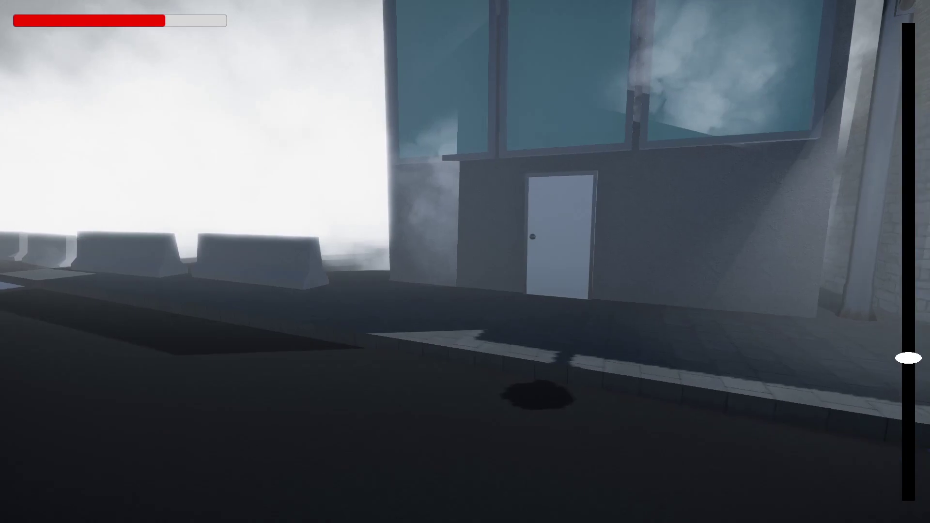
key(d)
key(w)
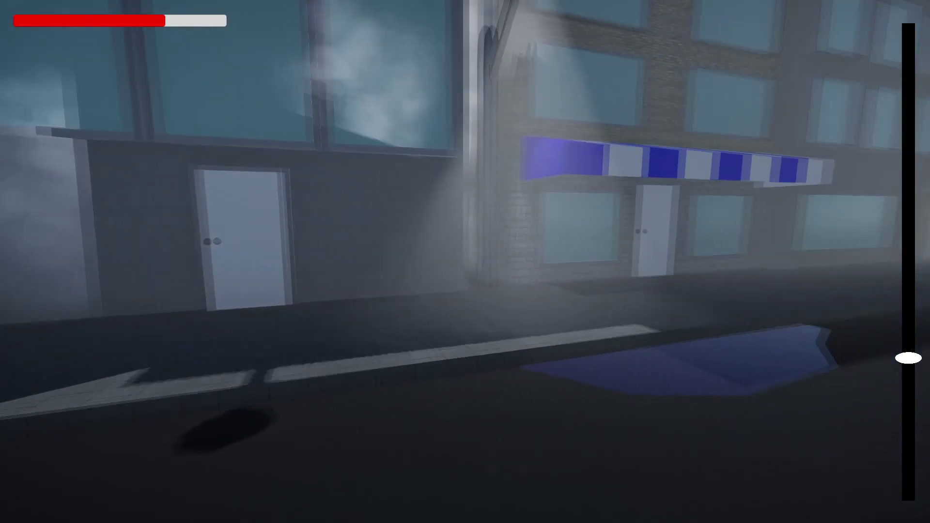
key(w)
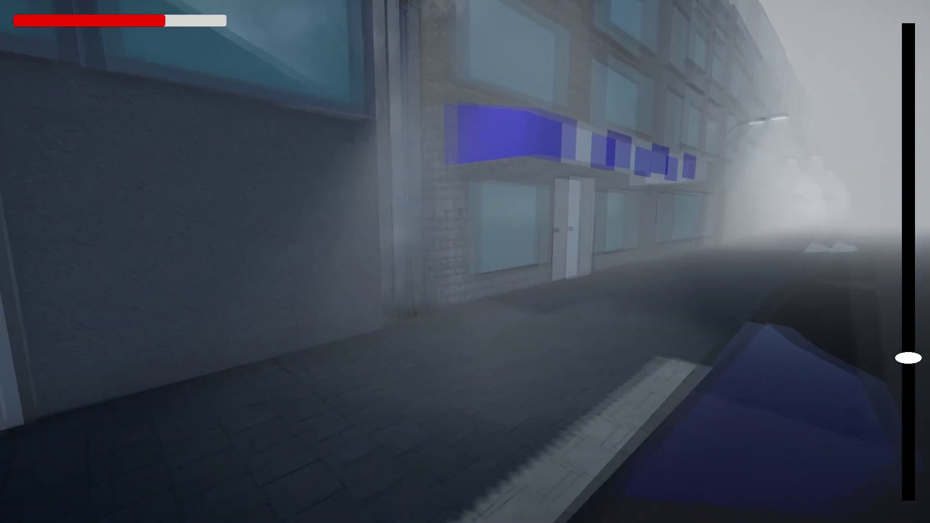
Follow the sidewalk under the awning and ride alongside the concrete barriers
key(a)
key(a)
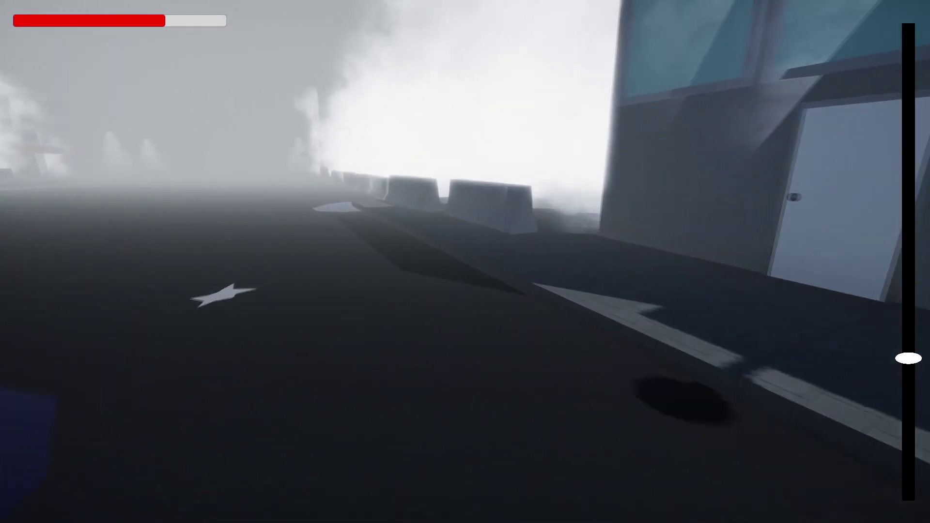
key(w)
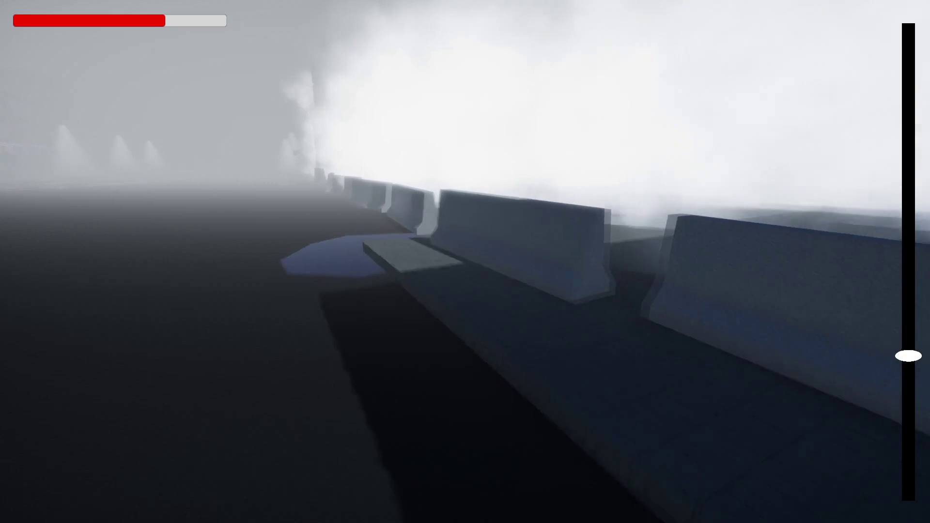
key(a)
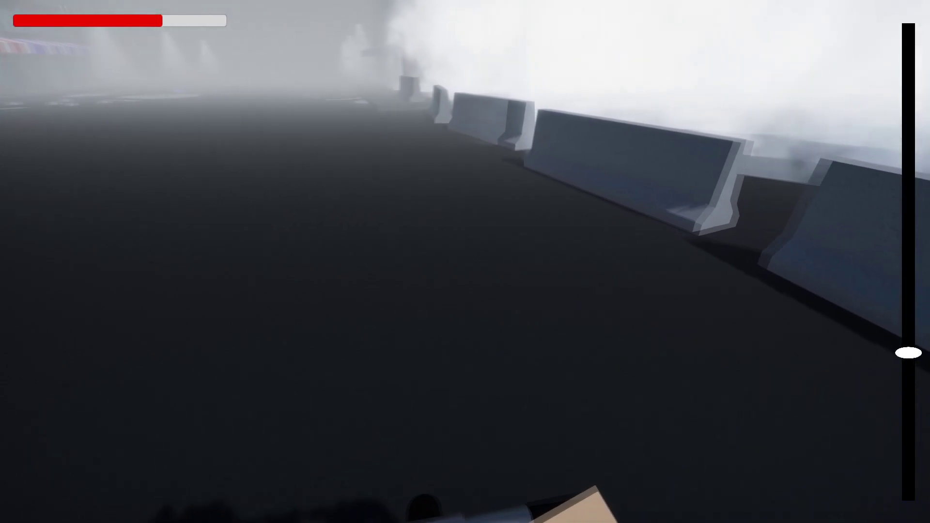
key(w)
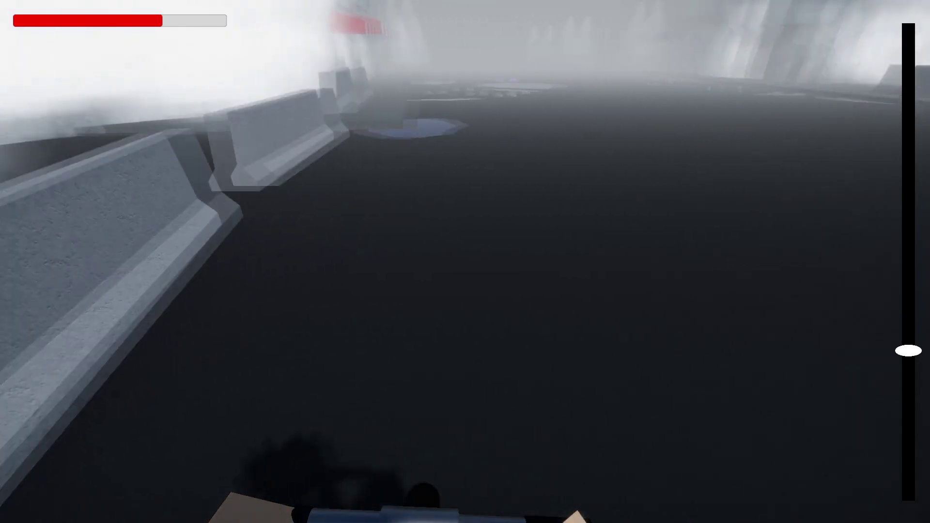
Weave around the puddles, keeping the bike pointed down the street
key(w)
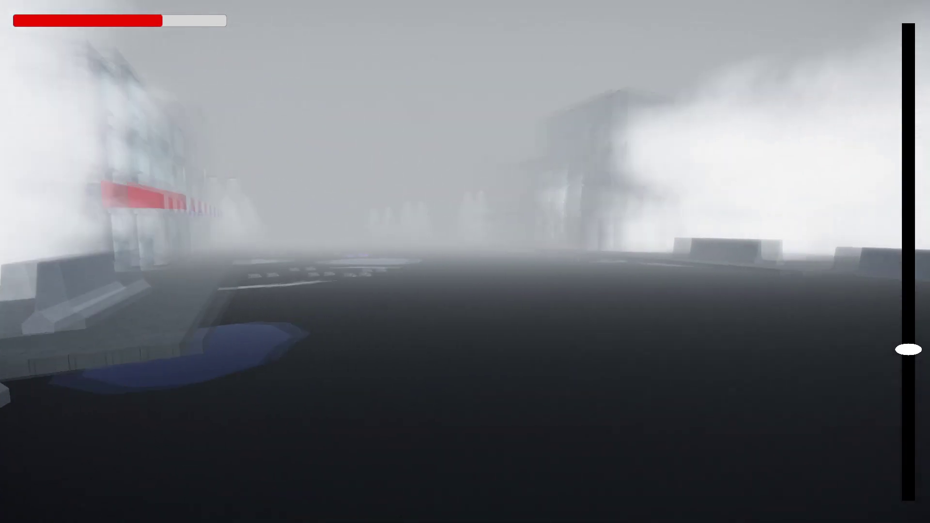
key(w)
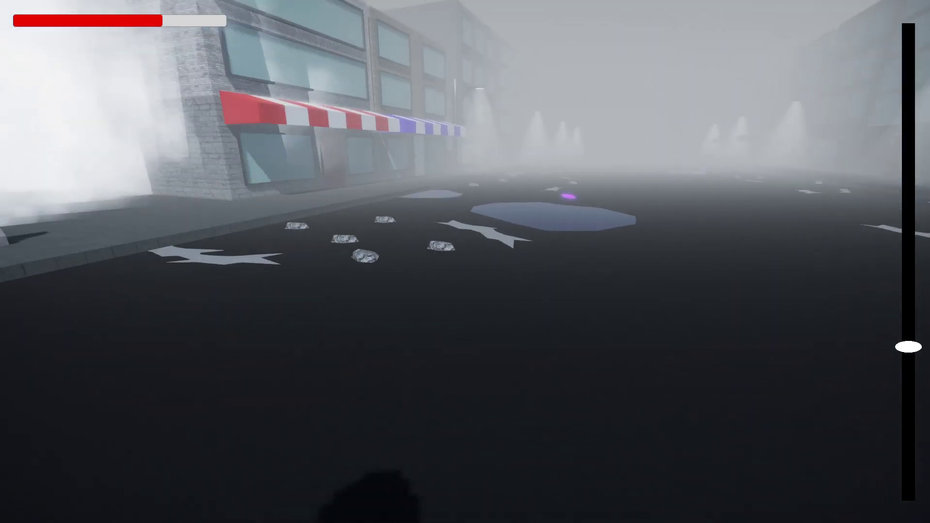
key(w)
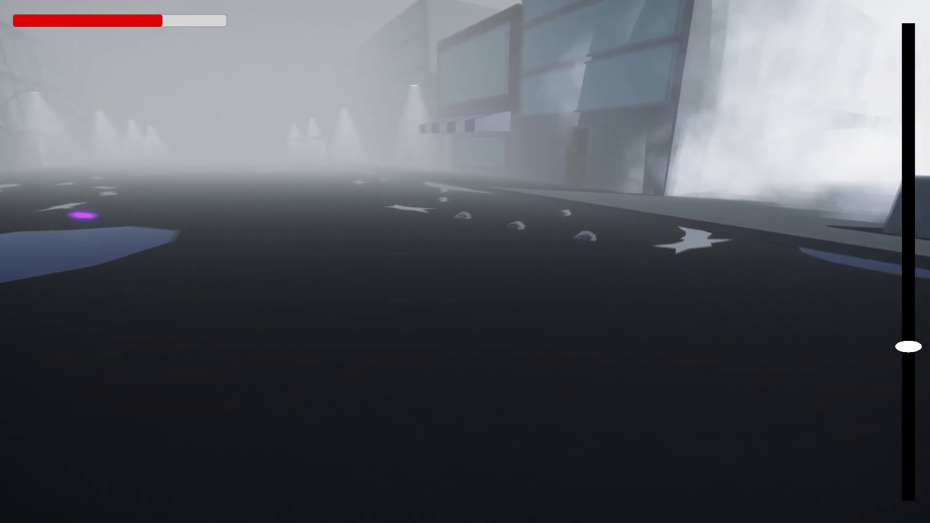
key(w)
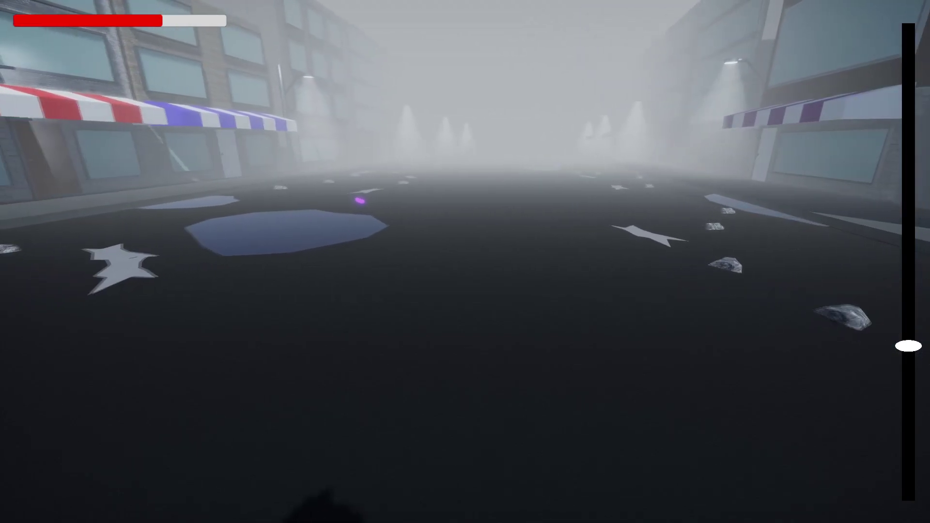
key(w)
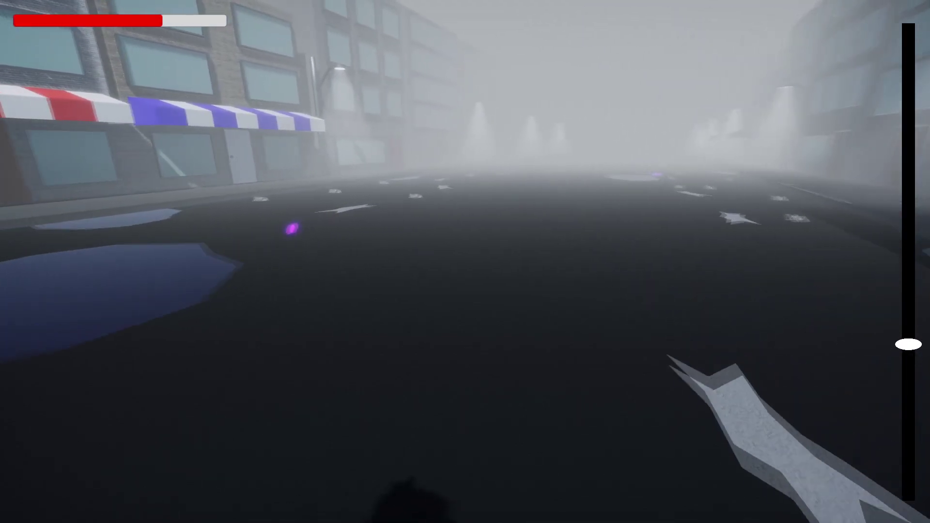
key(w)
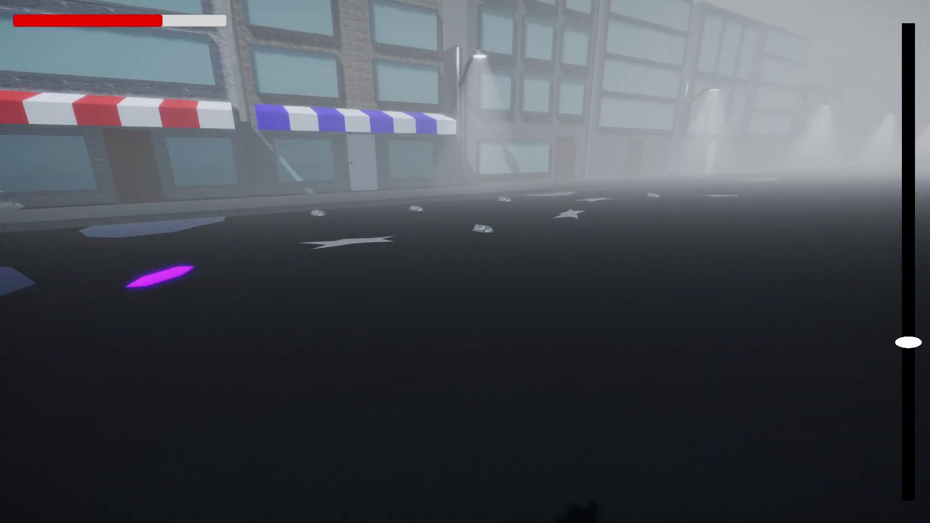
Swing past the striped-awning shop and the debris, continuing along the foggy street
key(w)
key(w)
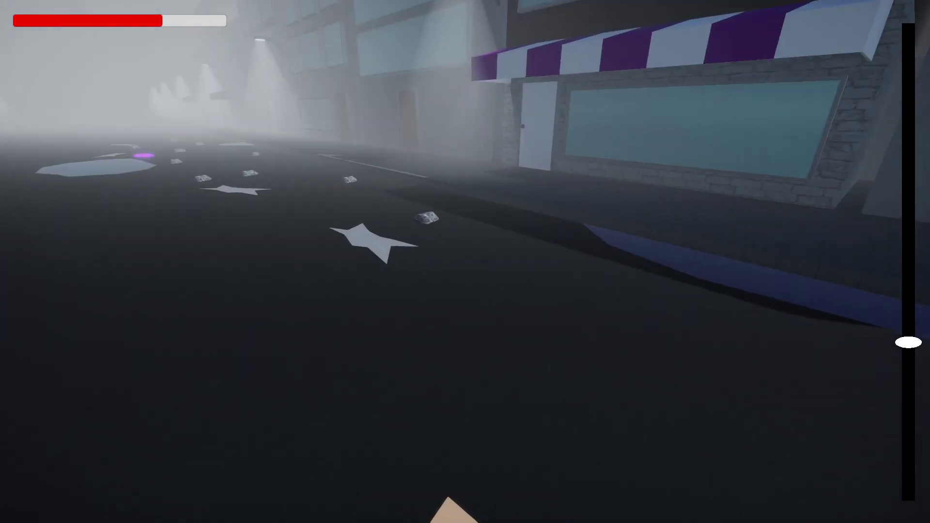
key(w)
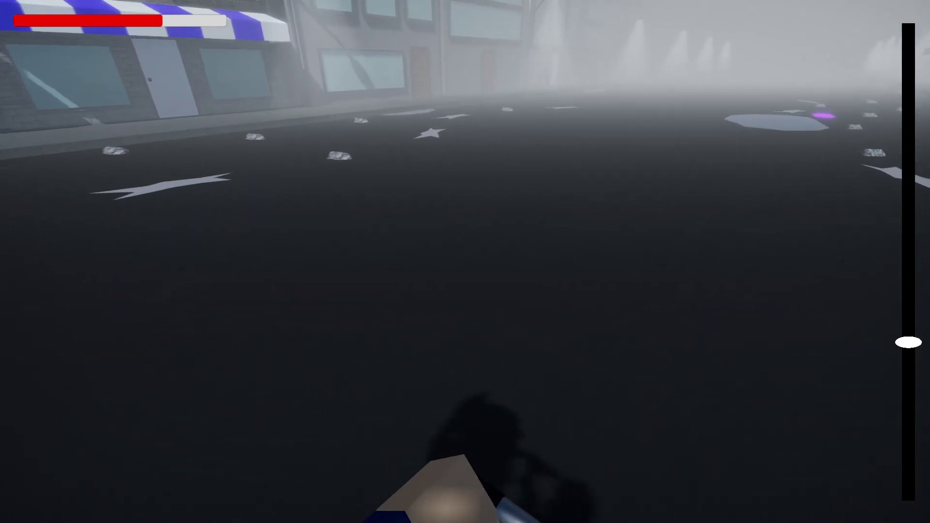
key(w)
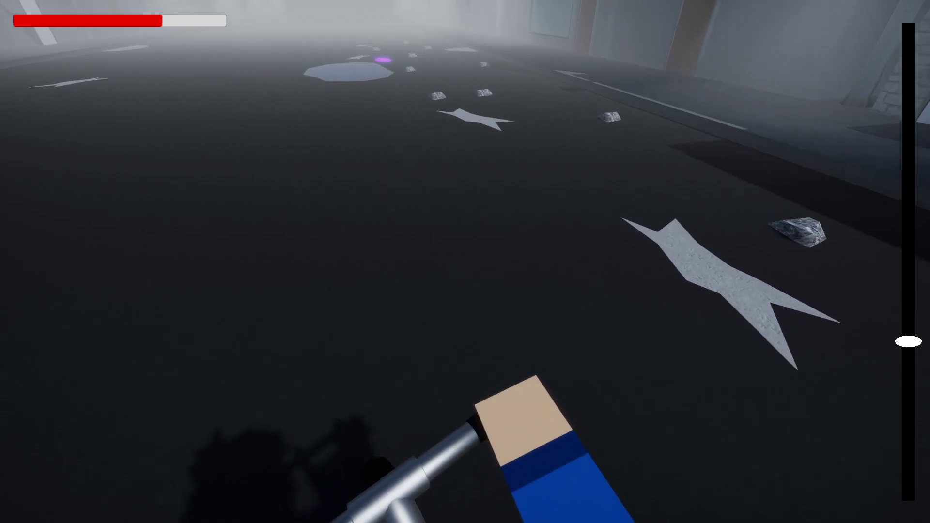
key(w)
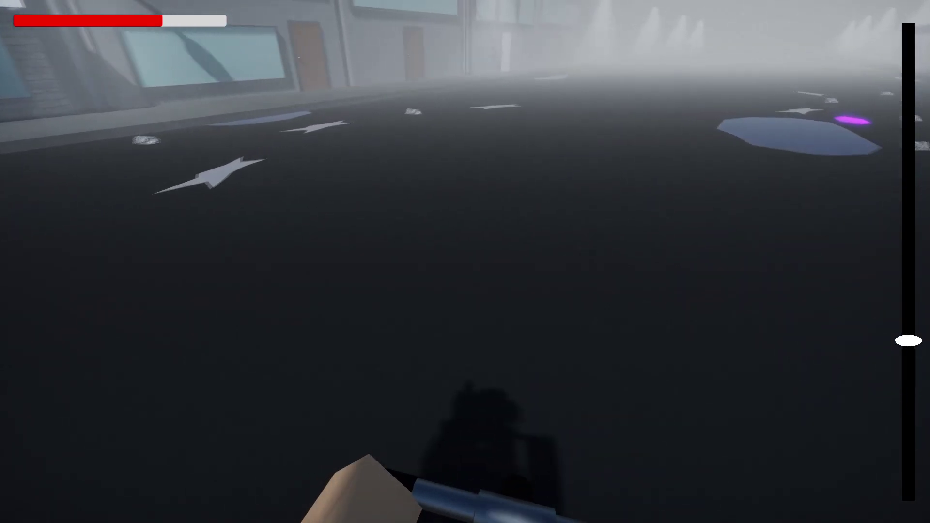
key(w)
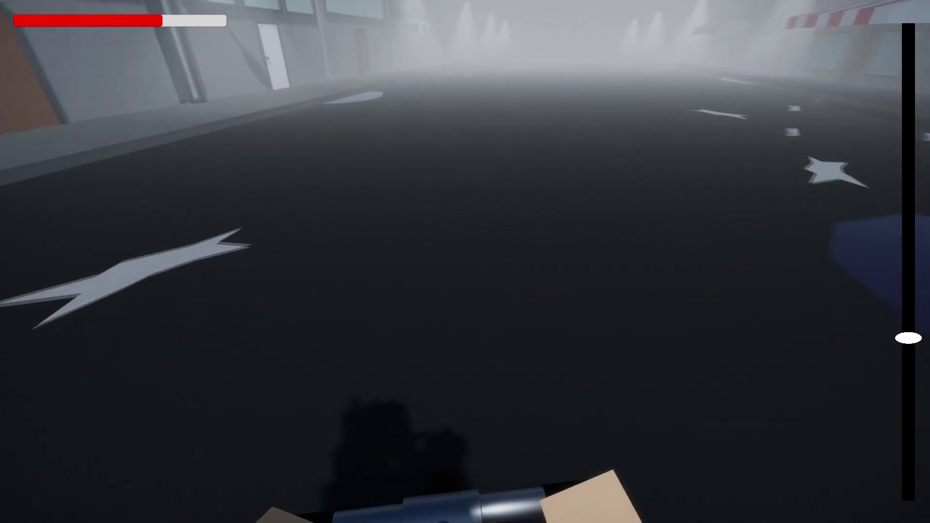
key(w)
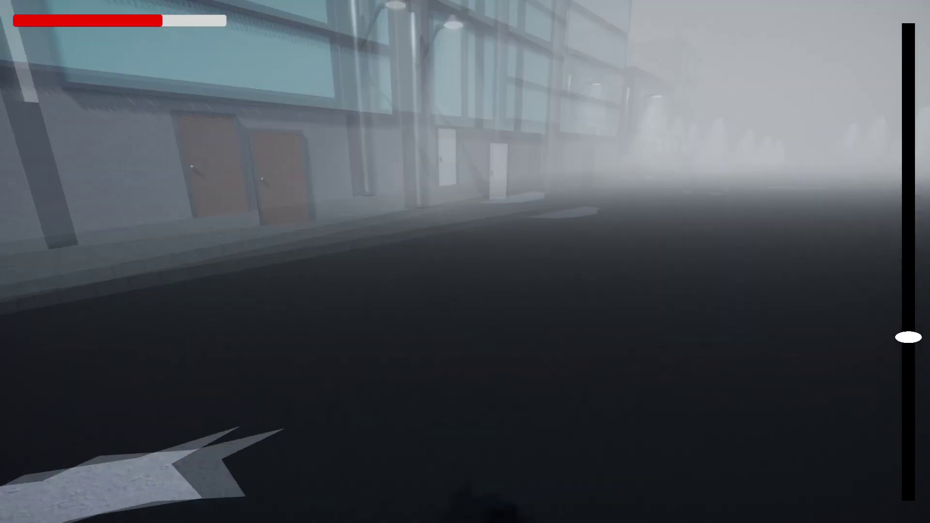
key(w)
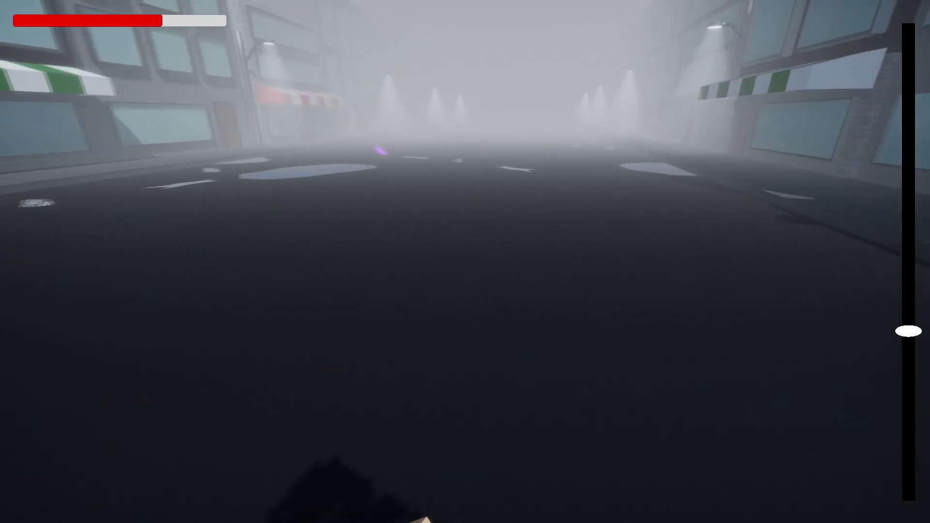
Ride past the right-side storefronts and the striped awning toward the purple crystal
key(w)
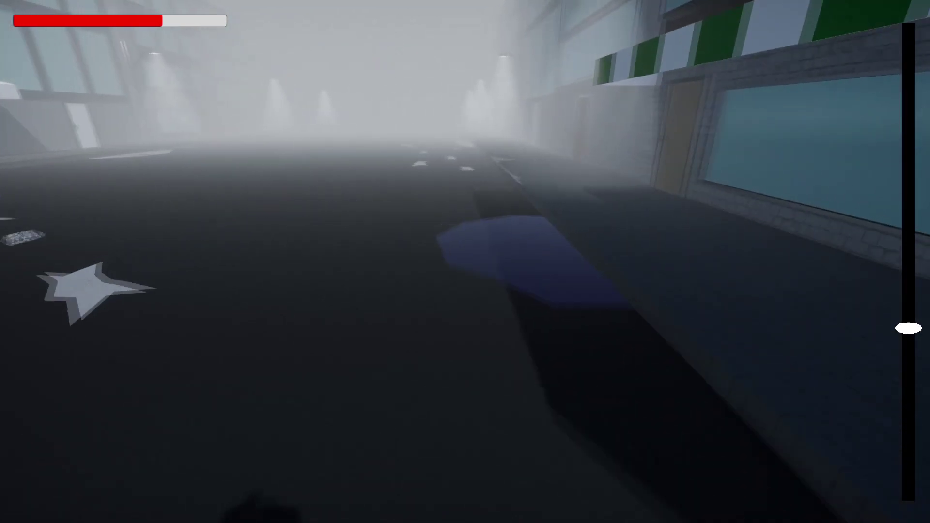
key(w)
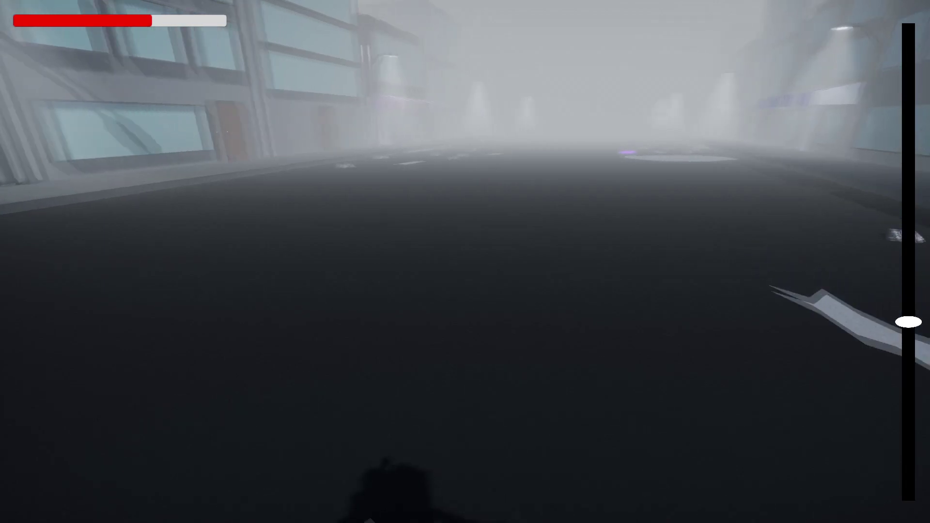
key(w)
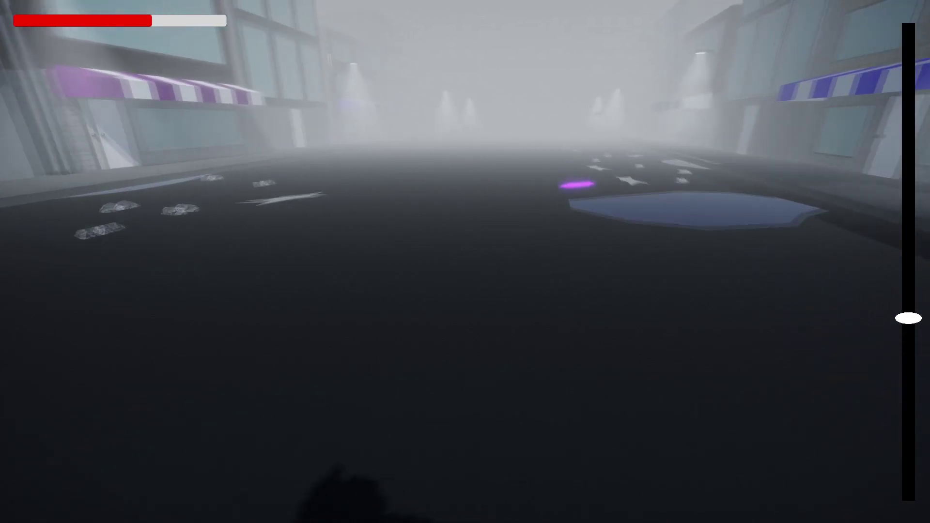
key(w)
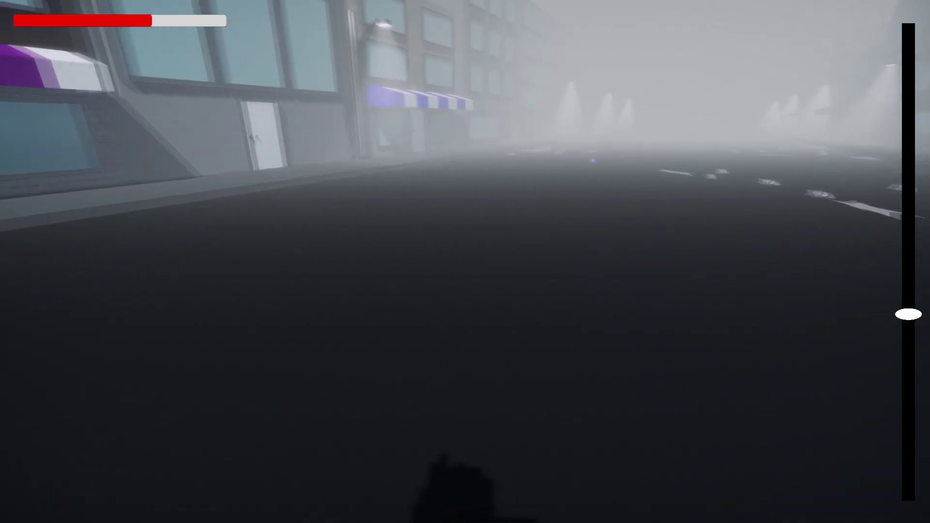
key(w)
key(w)
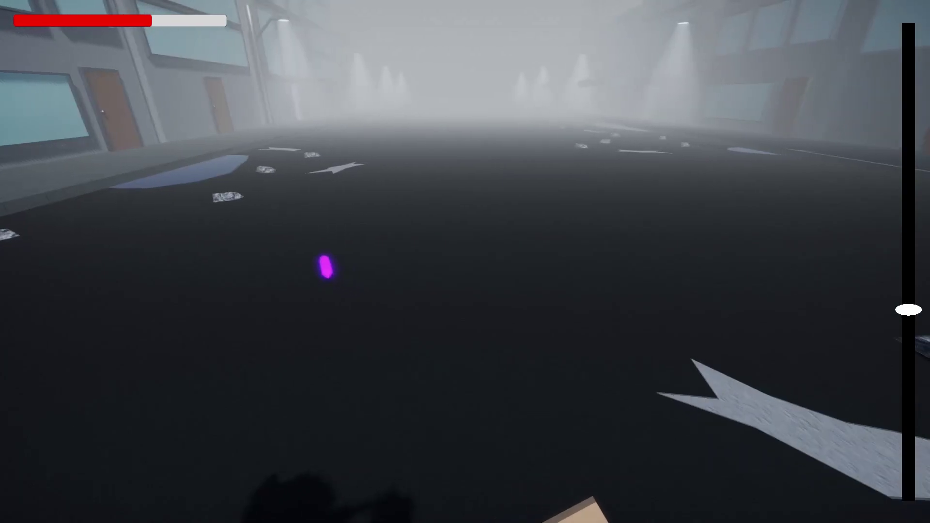
key(w)
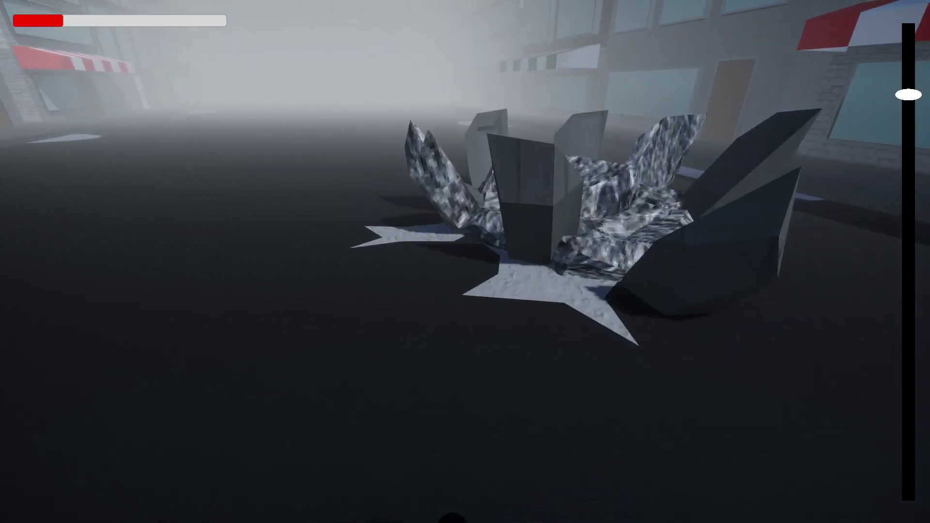
Ride between the crystal clusters, steering right away from the last crystal
key(w)
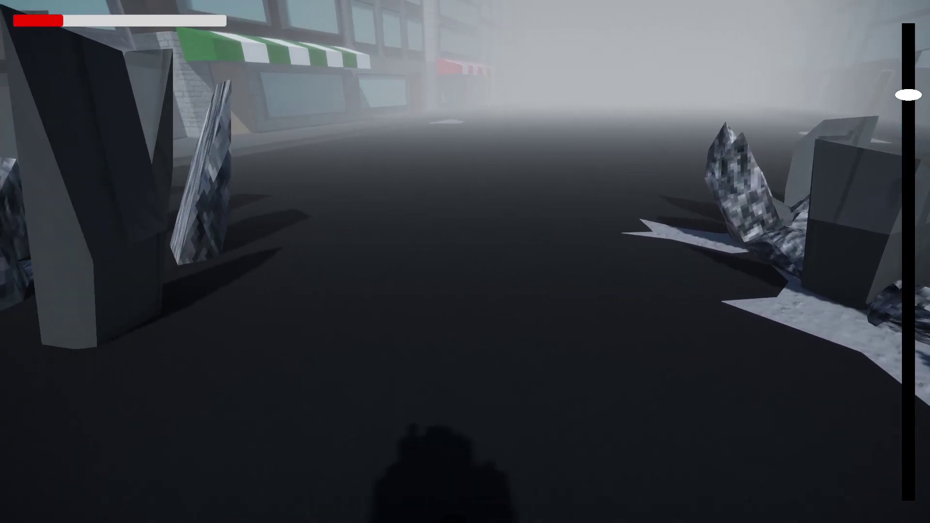
key(w)
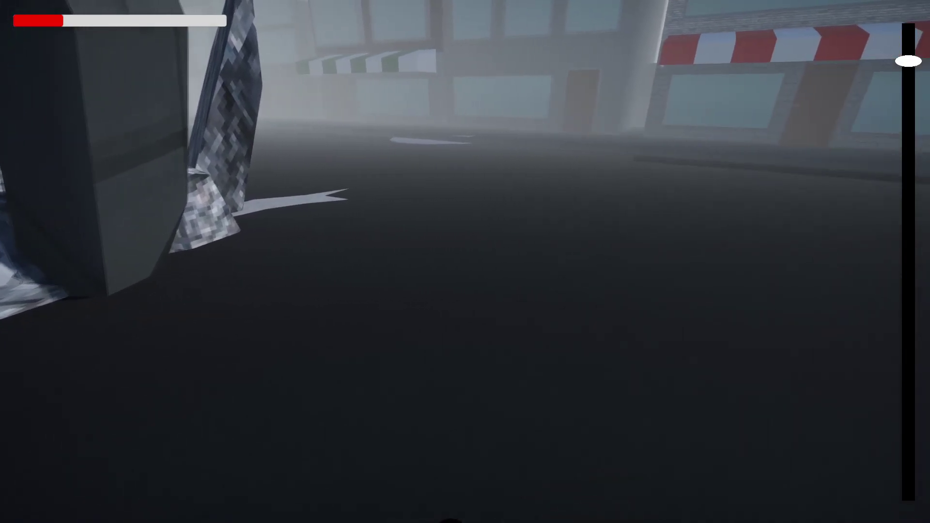
drag(466, 262, 654, 262)
key(w)
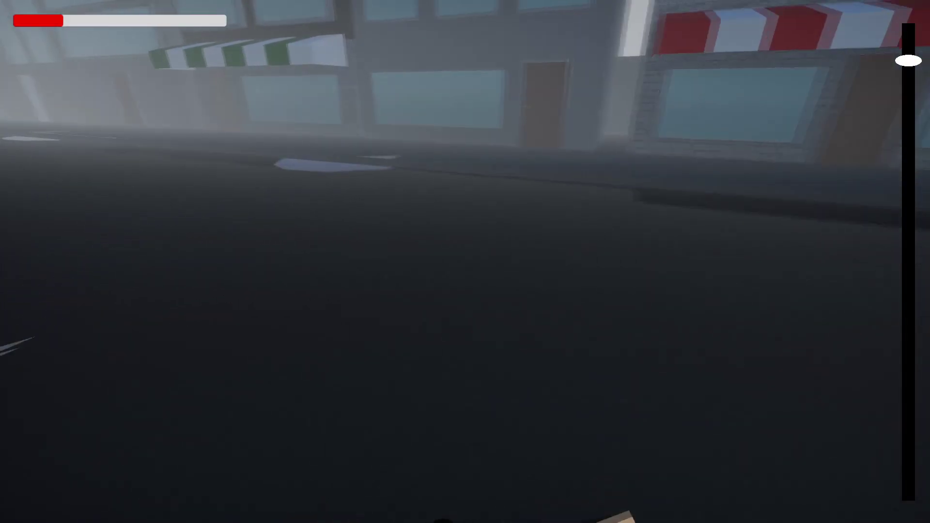
Mouse-steer toward the storefronts, leaving the crystals behind, then face the street ahead
drag(465, 262, 218, 262)
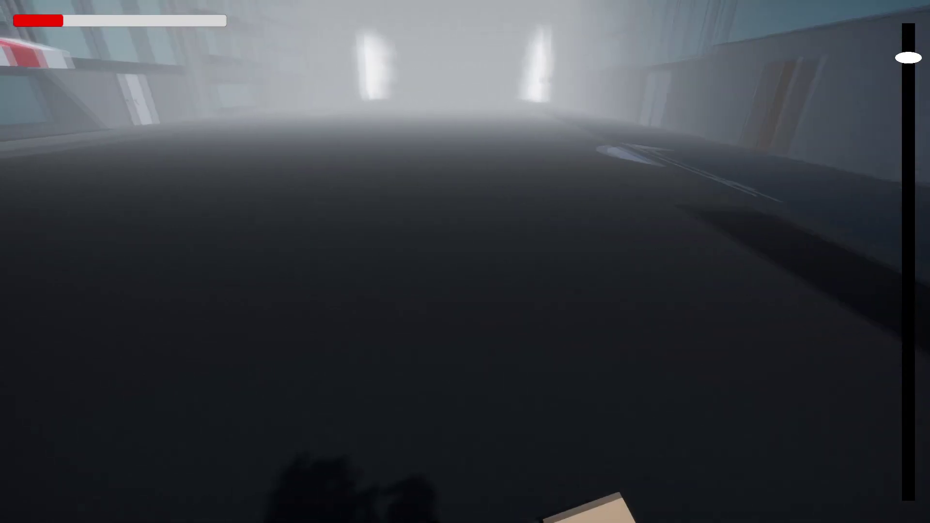
drag(465, 262, 349, 262)
drag(465, 261, 297, 262)
drag(465, 262, 321, 262)
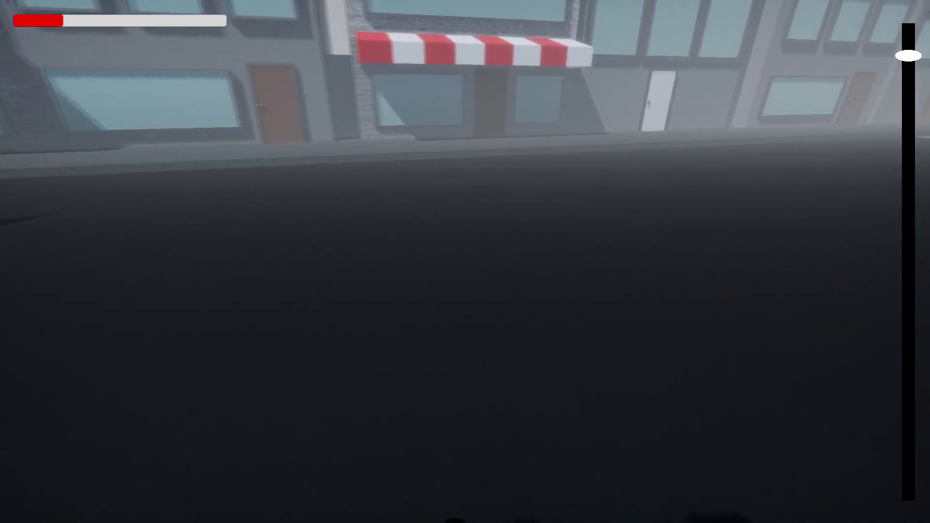
mouse_move(465, 262)
mouse_down()
mouse_move(683, 261)
mouse_move(538, 261)
mouse_up()
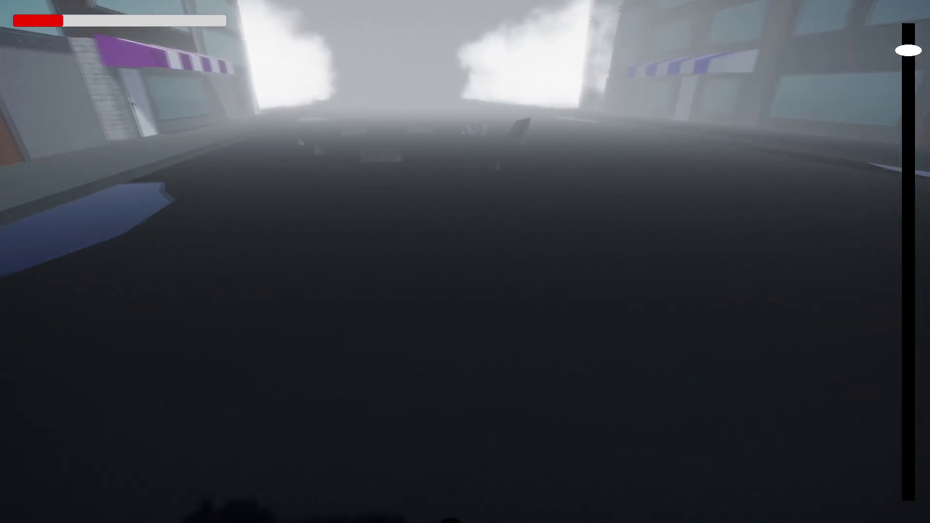